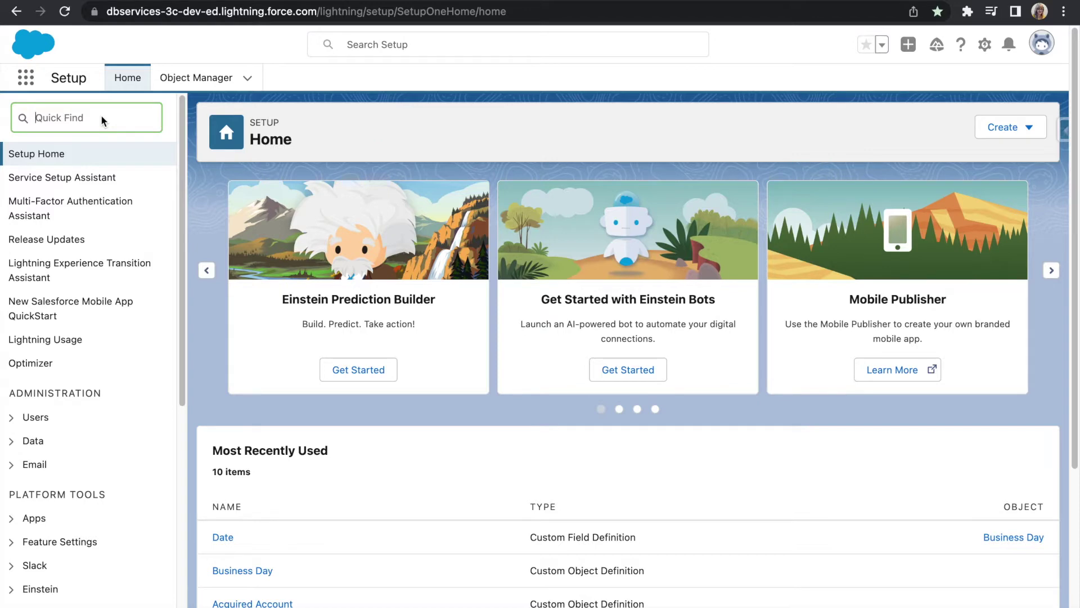
Find Business Hours in Setup and open the Default record's 24-hour weekday schedule and holidays.
{"action": "type", "text": "Busine"}
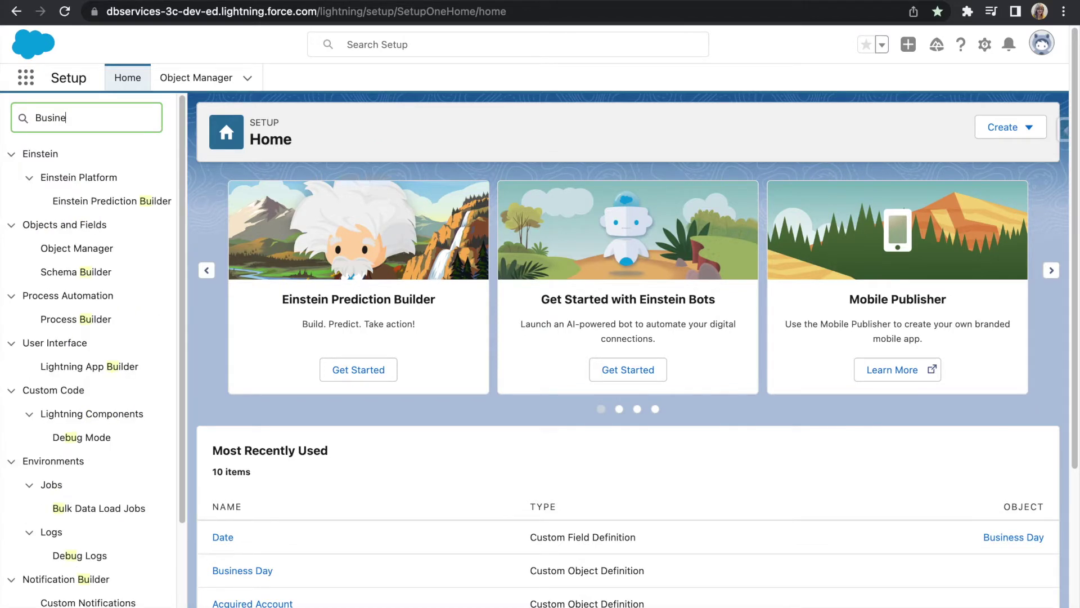
{"action": "type", "text": "ss Hours"}
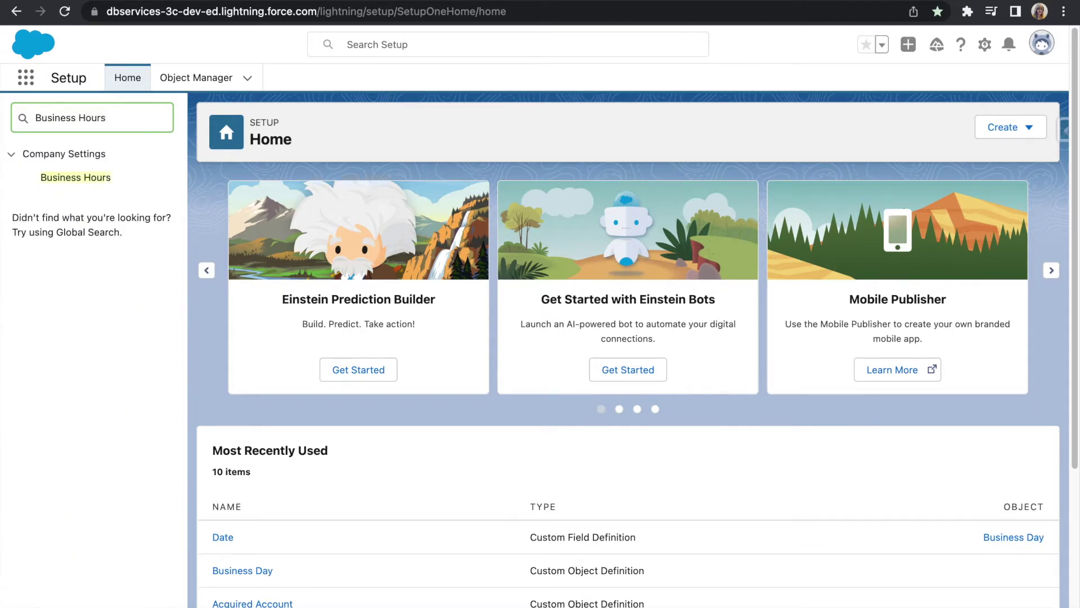
{"action": "left_click", "coordinate": [86, 181]}
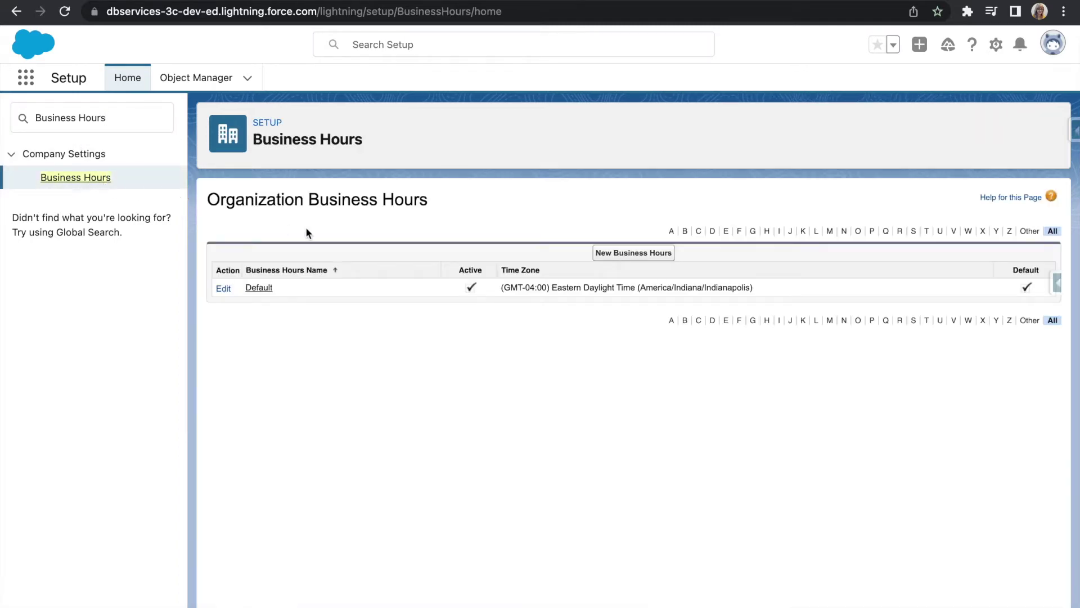
{"action": "left_click", "coordinate": [262, 288]}
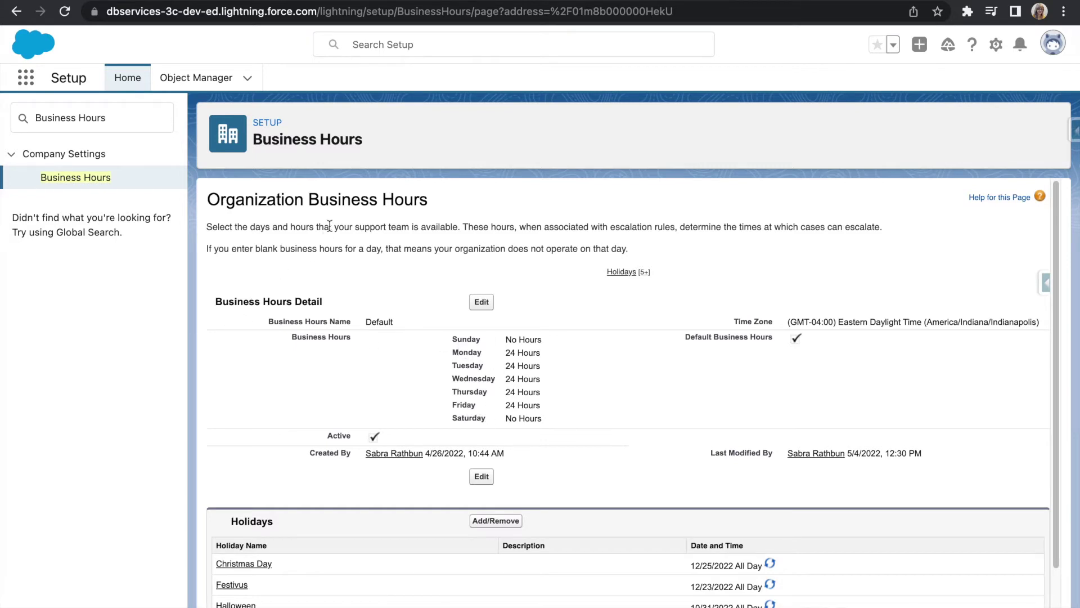
{"action": "scroll", "coordinate": [628, 382], "scroll_direction": "down", "scroll_amount": 1}
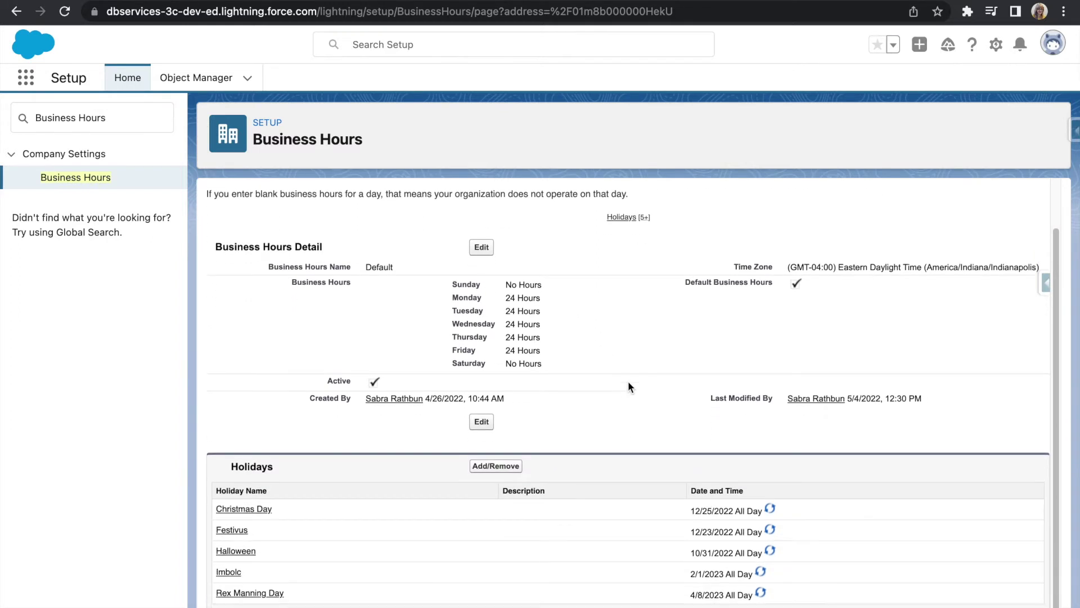
{"action": "scroll", "coordinate": [628, 384], "scroll_direction": "down", "scroll_amount": 1}
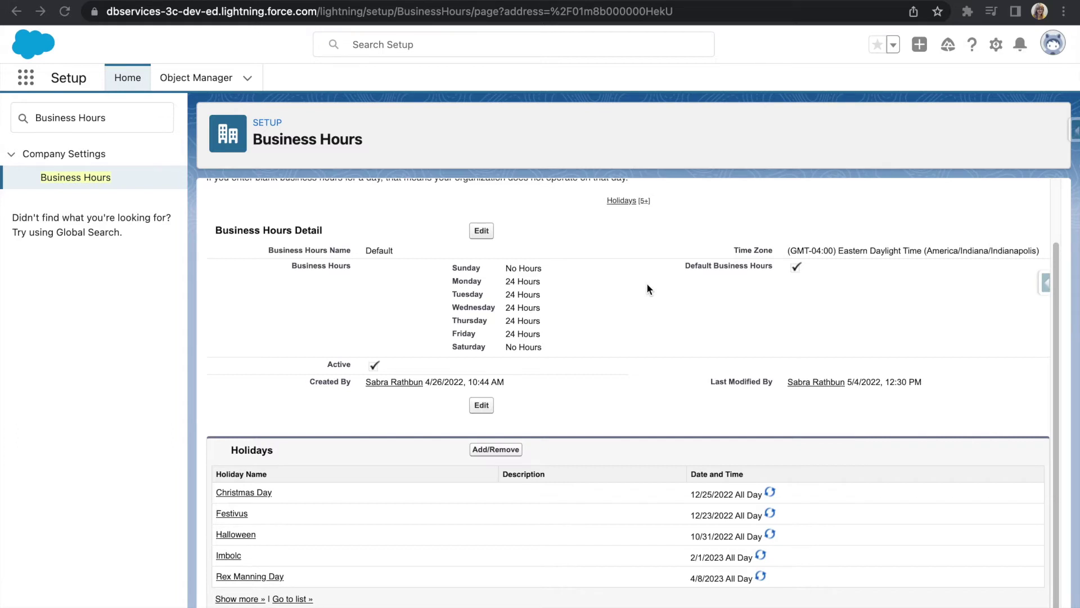
Search Object Manager for 'bus' and show the Business Day object's Fields & Relationships.
{"action": "left_click", "coordinate": [196, 78]}
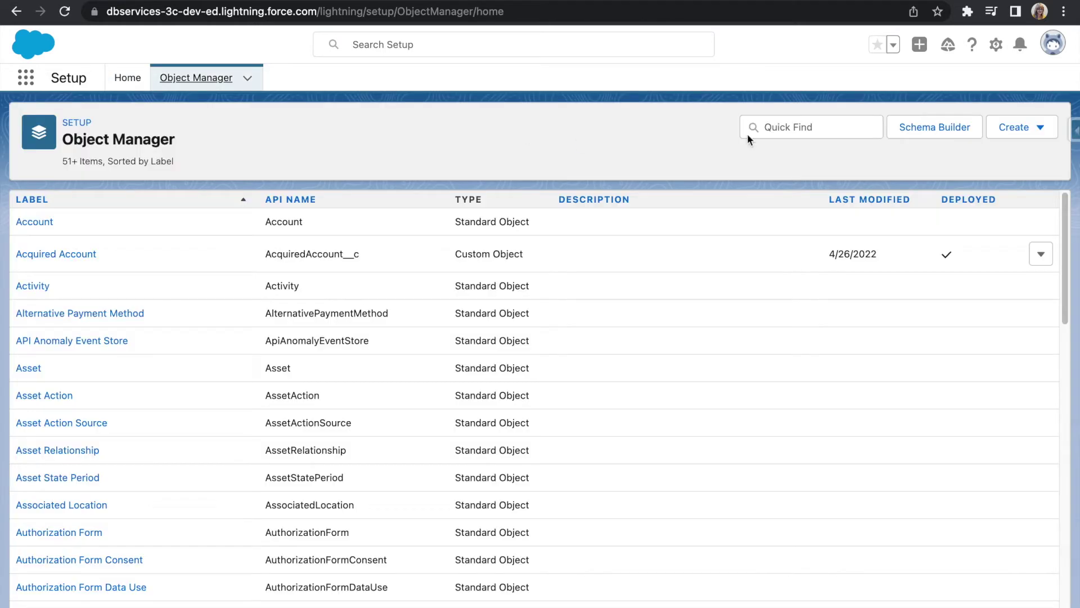
{"action": "left_click", "coordinate": [748, 139]}
{"action": "type", "text": "bus"}
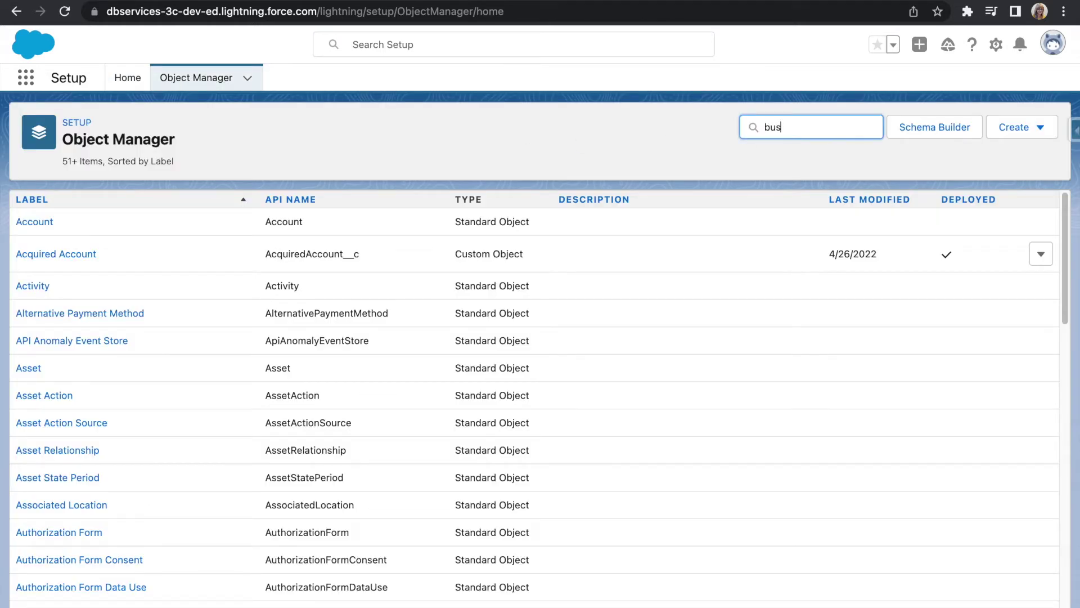
{"action": "left_click", "coordinate": [71, 260]}
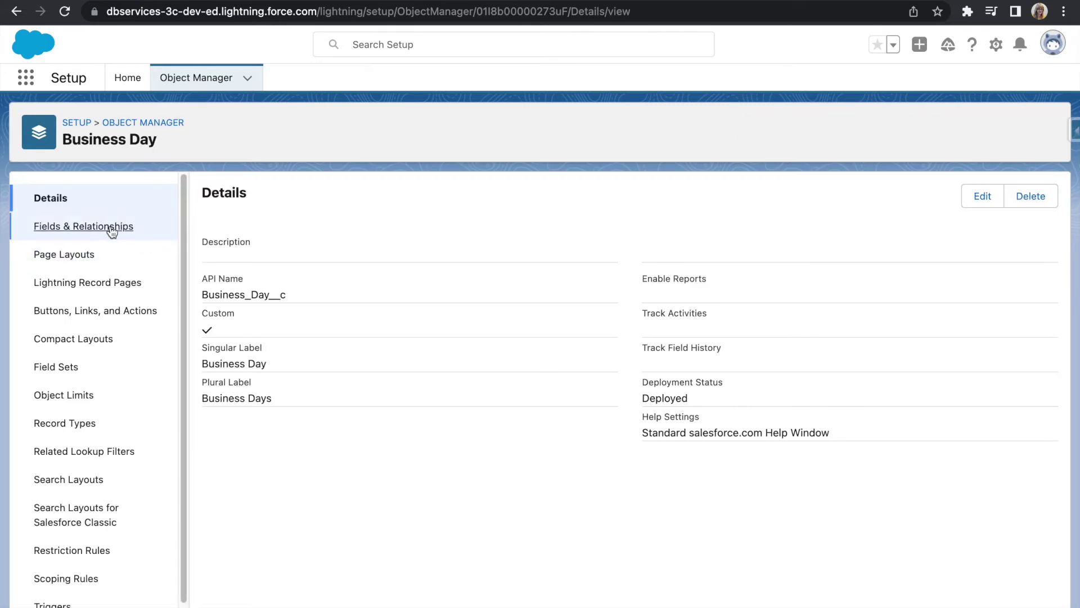
{"action": "left_click", "coordinate": [112, 231]}
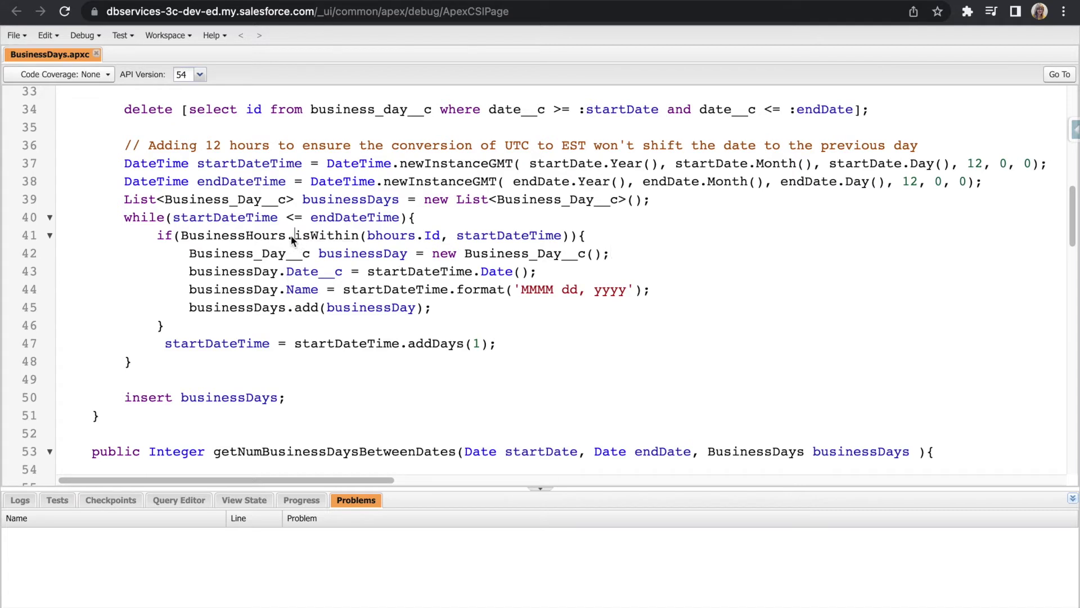
Highlight the BusinessHours.isWithin check on line 41 of BusinessDays.apxc, then clear it.
{"action": "left_click_drag", "start_coordinate": [294, 236], "coordinate": [361, 237]}
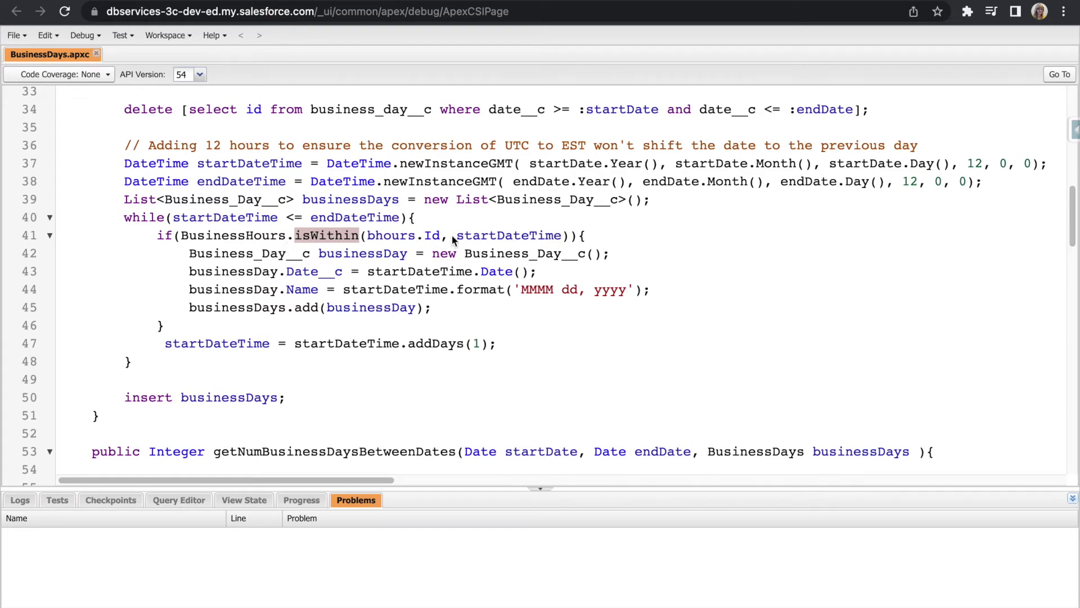
{"action": "left_click", "coordinate": [639, 235]}
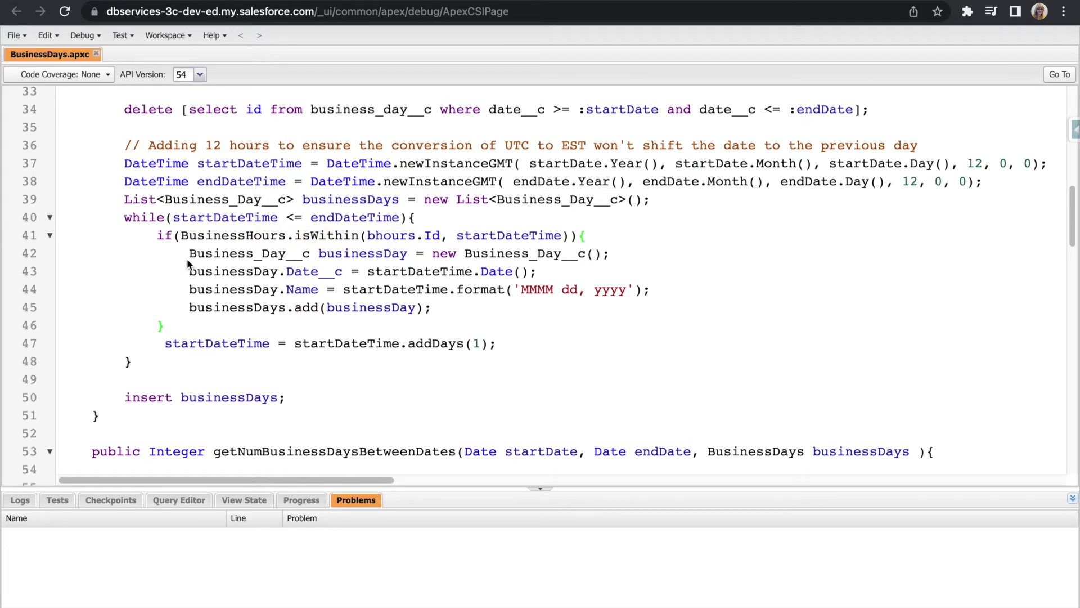
Highlight the new Business_Day__c declaration on line 42 and the date format string on line 44.
{"action": "left_click_drag", "start_coordinate": [183, 254], "coordinate": [407, 260]}
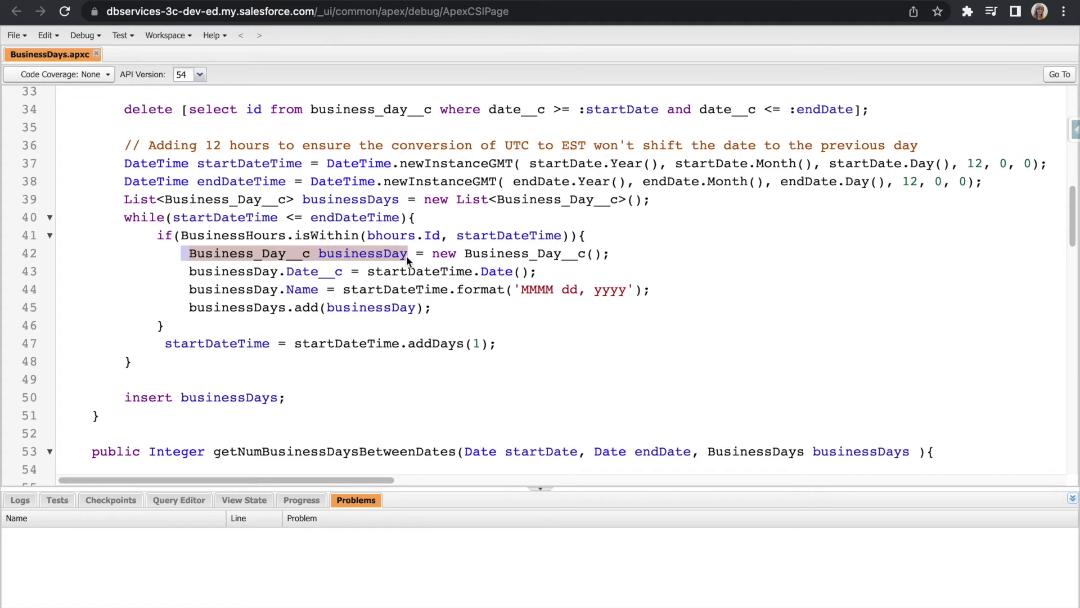
{"action": "left_click", "coordinate": [178, 273]}
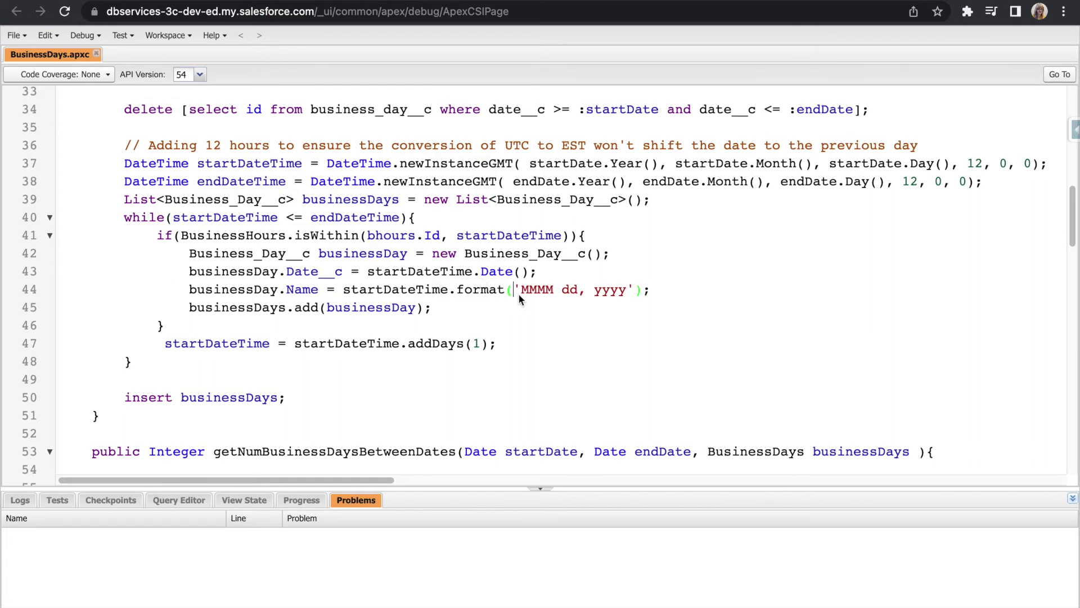
{"action": "left_click_drag", "start_coordinate": [514, 290], "coordinate": [569, 290]}
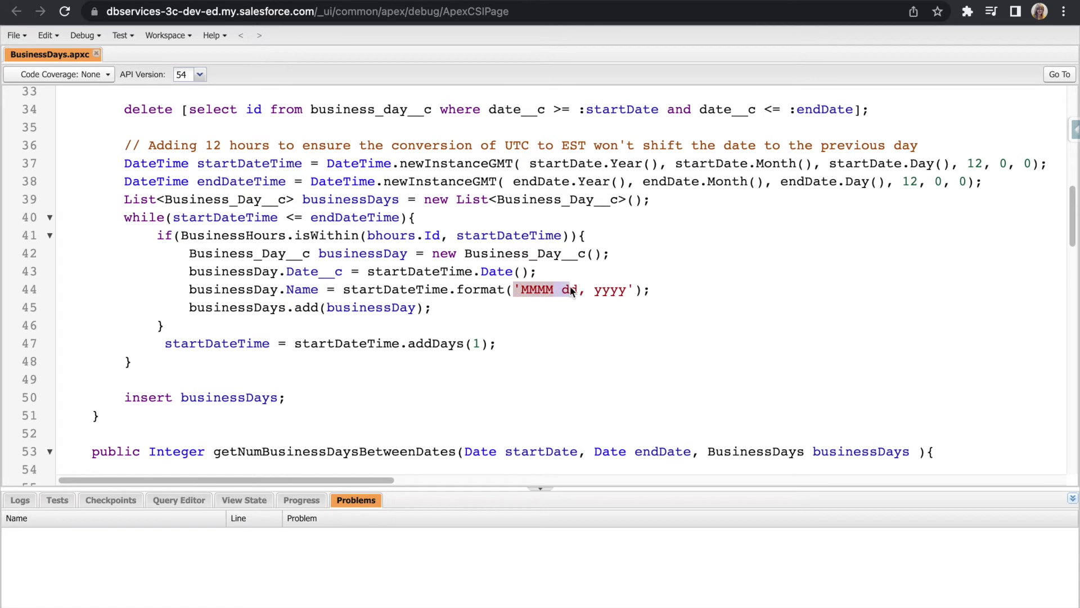
{"action": "left_click", "coordinate": [662, 291]}
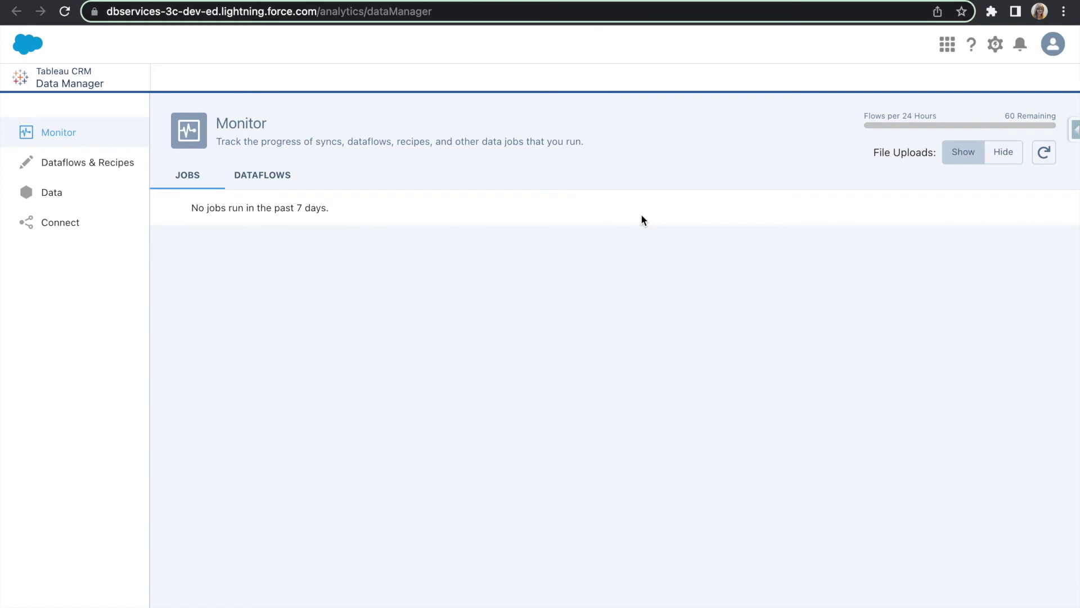
Go to the Dataflows & Recipes list in Tableau CRM Data Manager.
{"action": "left_click", "coordinate": [112, 162]}
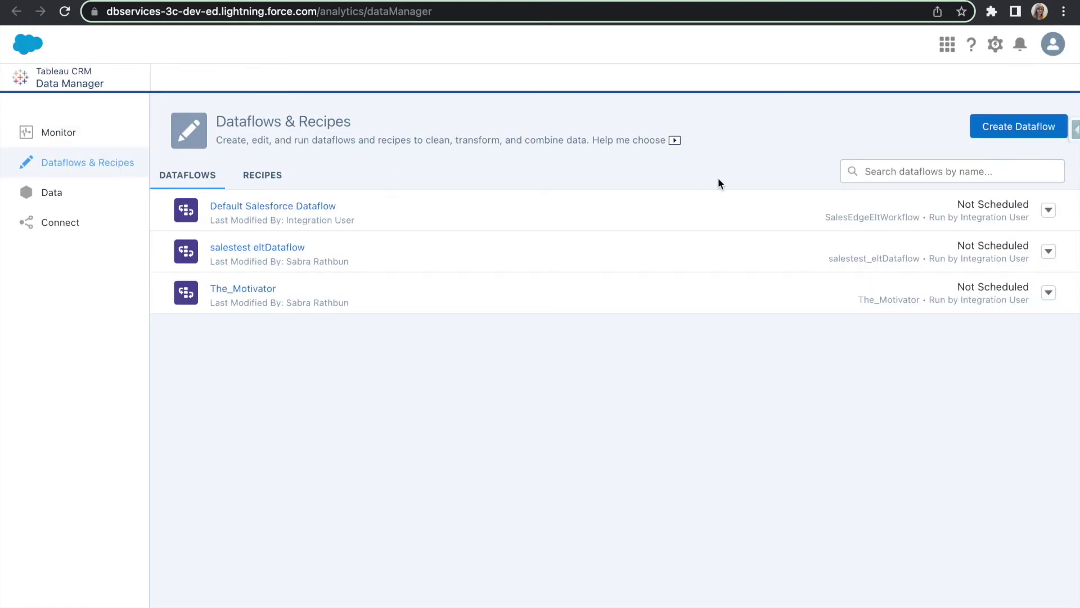
Create an empty dataflow named 'Business Days' and add an sfdcDigest node to it.
{"action": "left_click", "coordinate": [992, 128]}
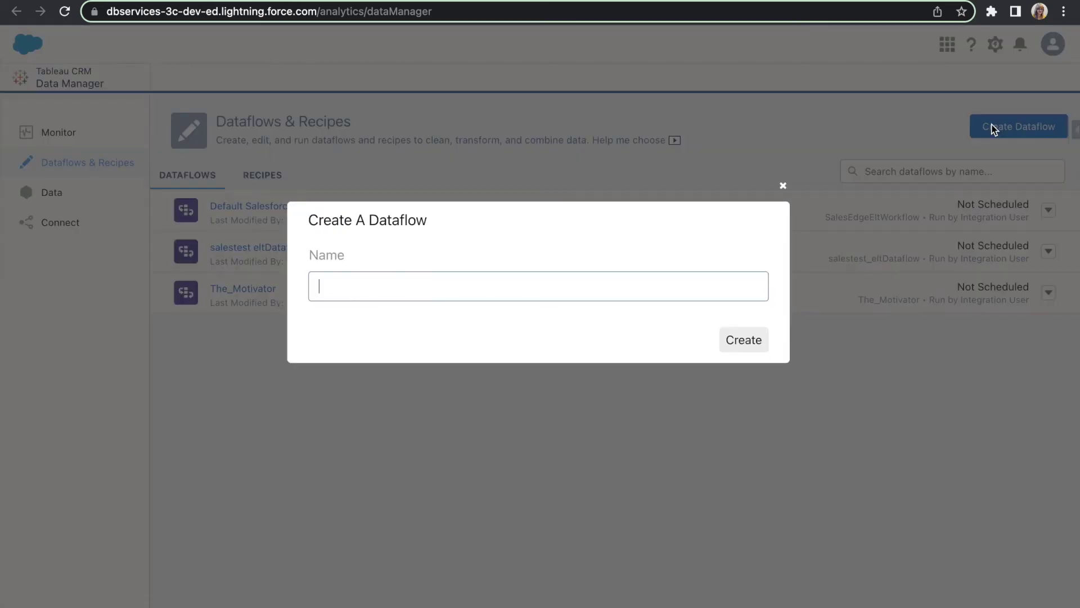
{"action": "type", "text": "Business Days"}
{"action": "left_click", "coordinate": [731, 348]}
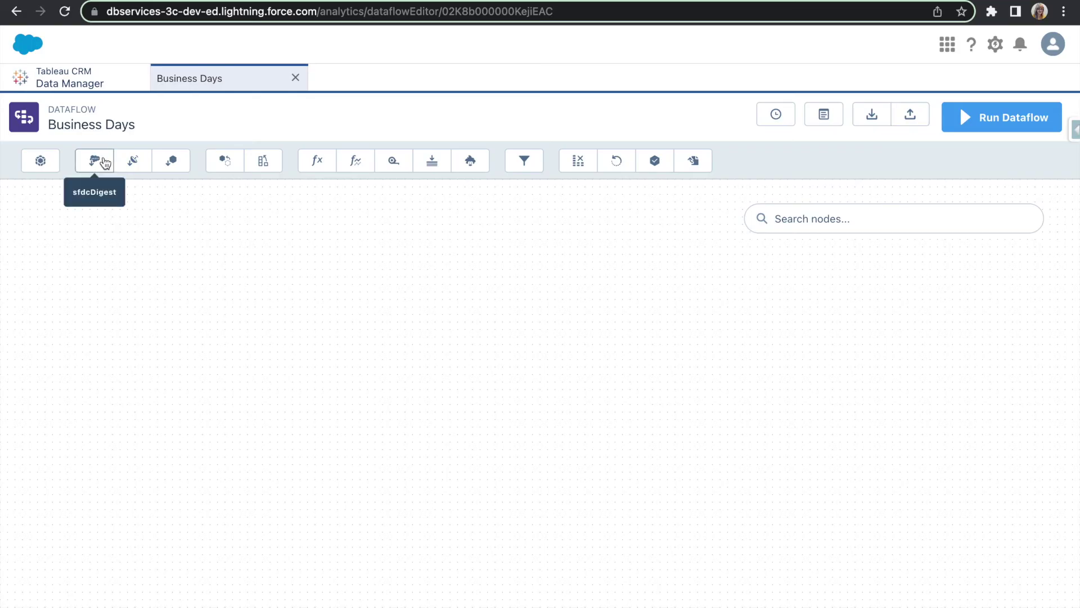
{"action": "left_click", "coordinate": [103, 162]}
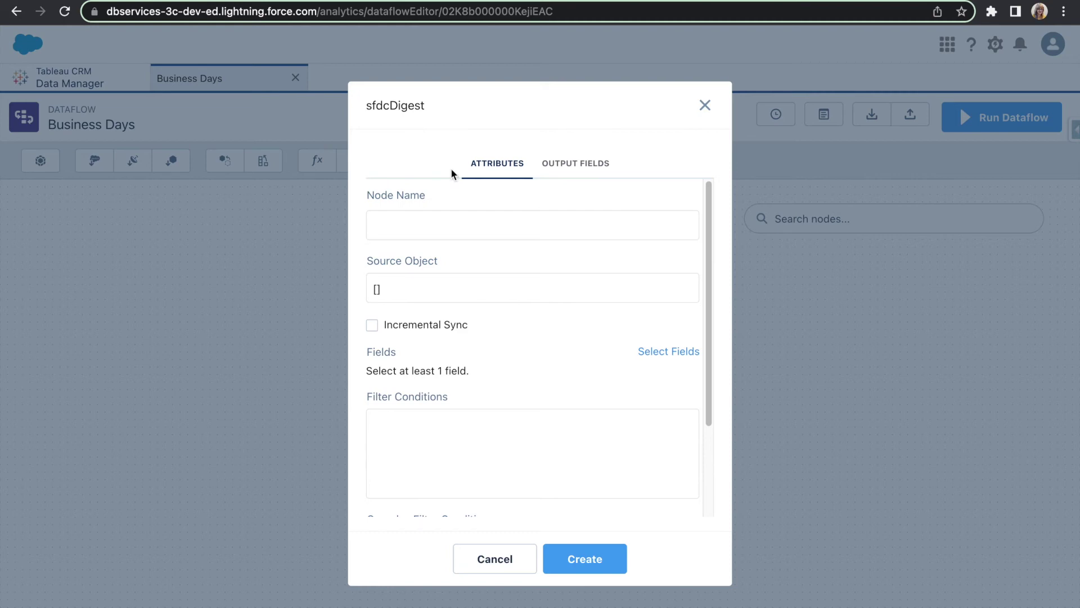
Create digest node SFDC_Digest_Business_Days on source Business_Day__c, pulling only the Date__c field.
{"action": "type", "text": "SFDC_Digest_Business_"}
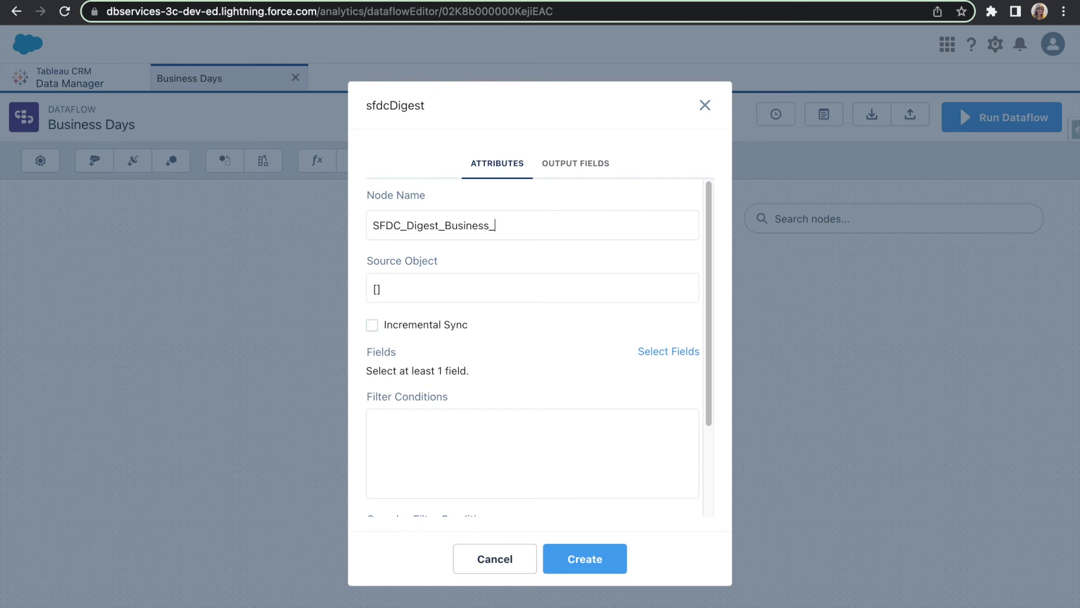
{"action": "type", "text": "Days"}
{"action": "left_click", "coordinate": [494, 304]}
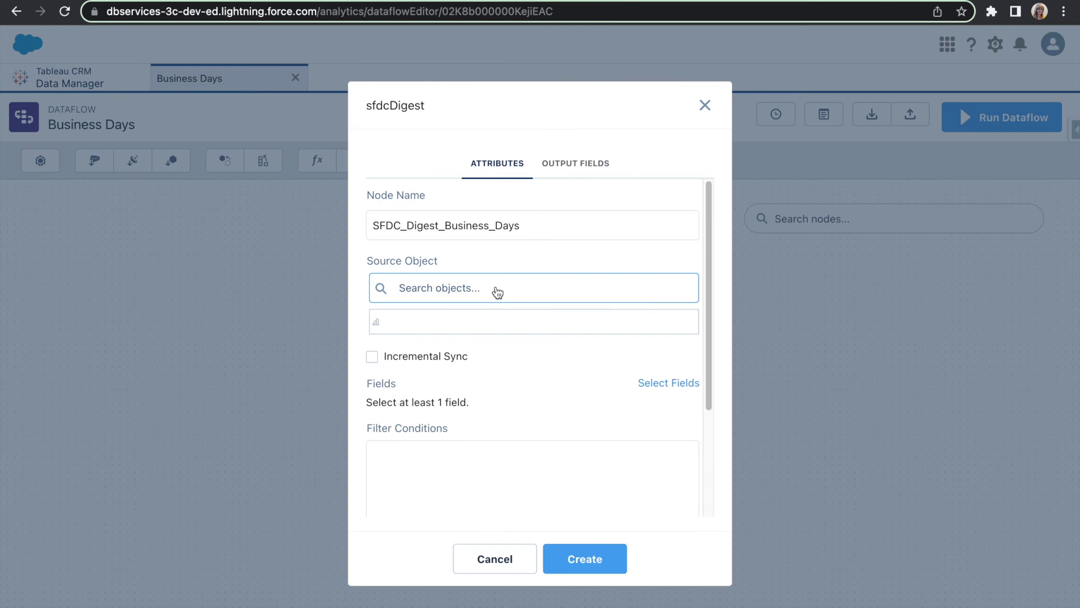
{"action": "type", "text": "busi"}
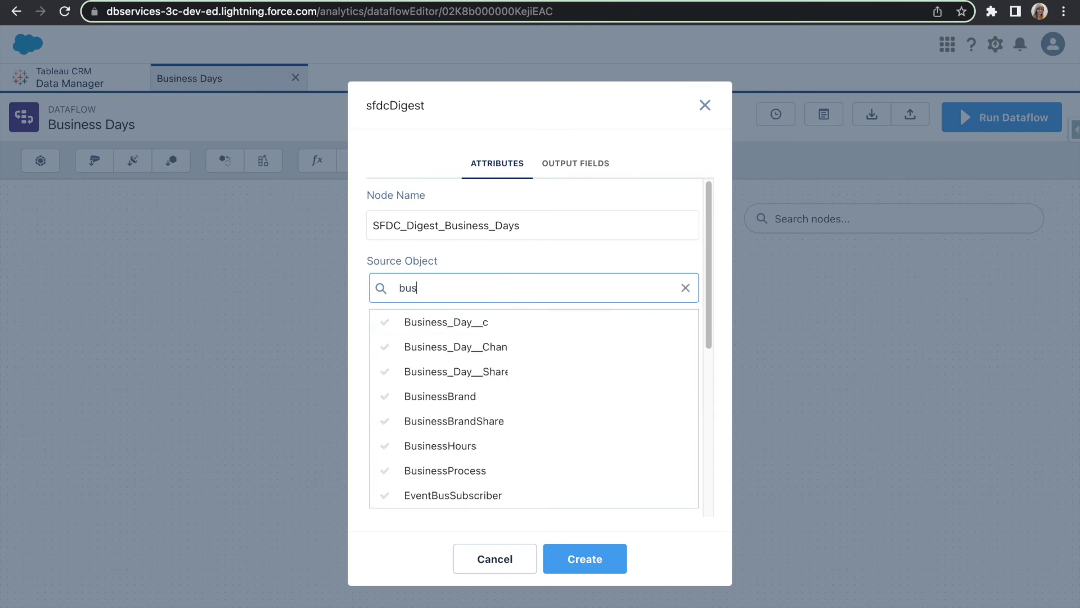
{"action": "left_click", "coordinate": [488, 323]}
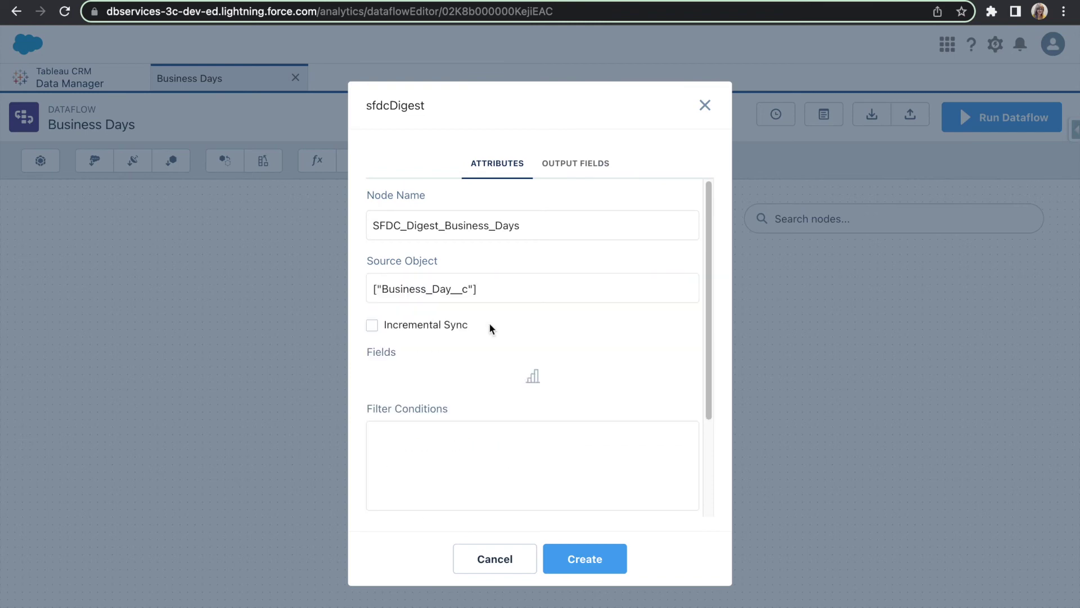
{"action": "scroll", "coordinate": [556, 337], "scroll_direction": "down", "scroll_amount": 3}
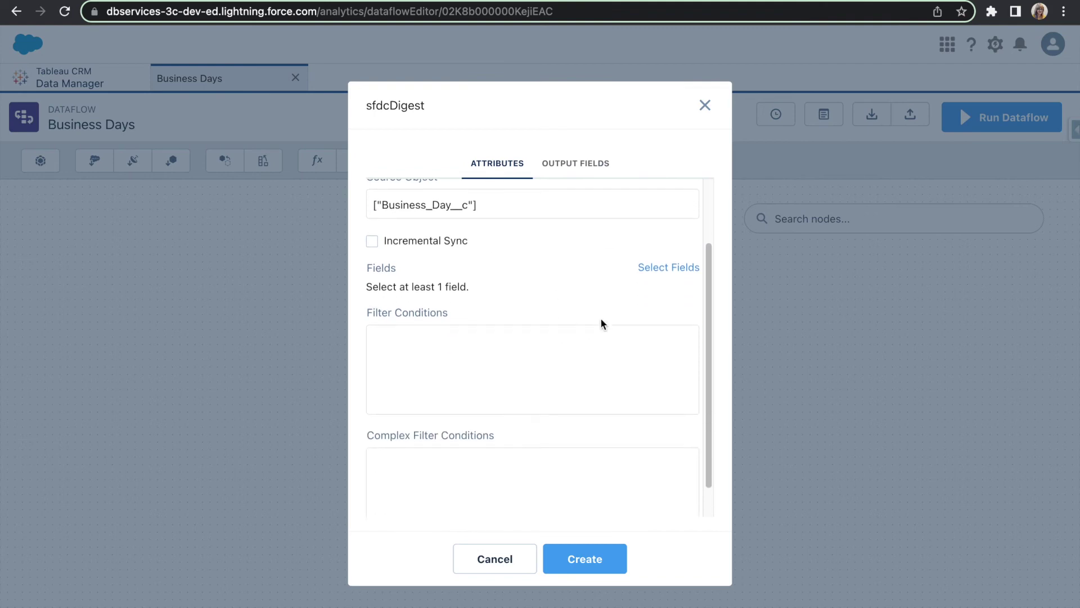
{"action": "left_click", "coordinate": [657, 276]}
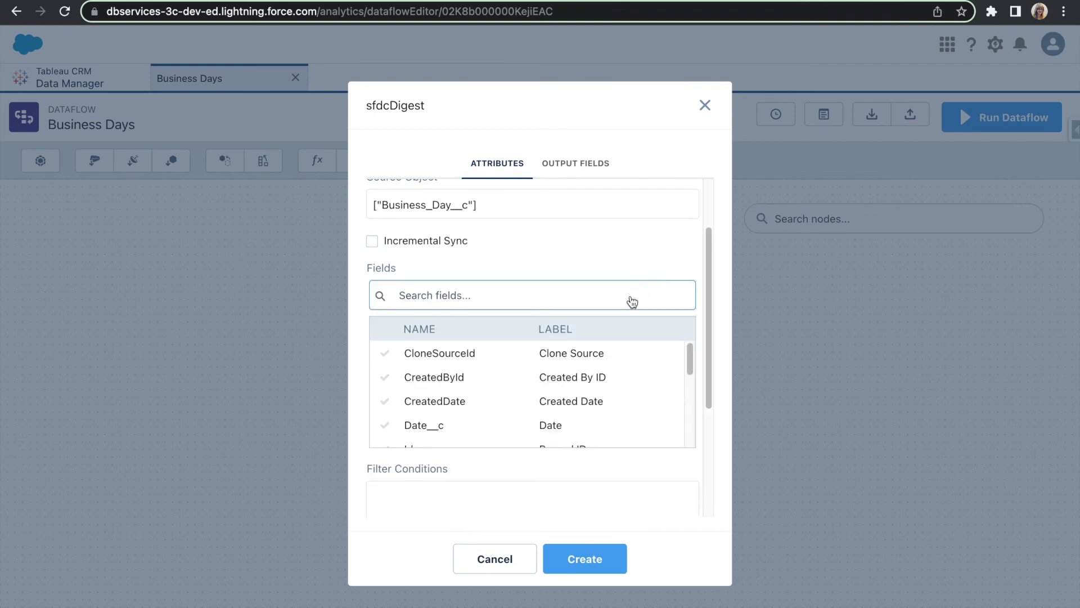
{"action": "scroll", "coordinate": [563, 385], "scroll_direction": "down", "scroll_amount": 1}
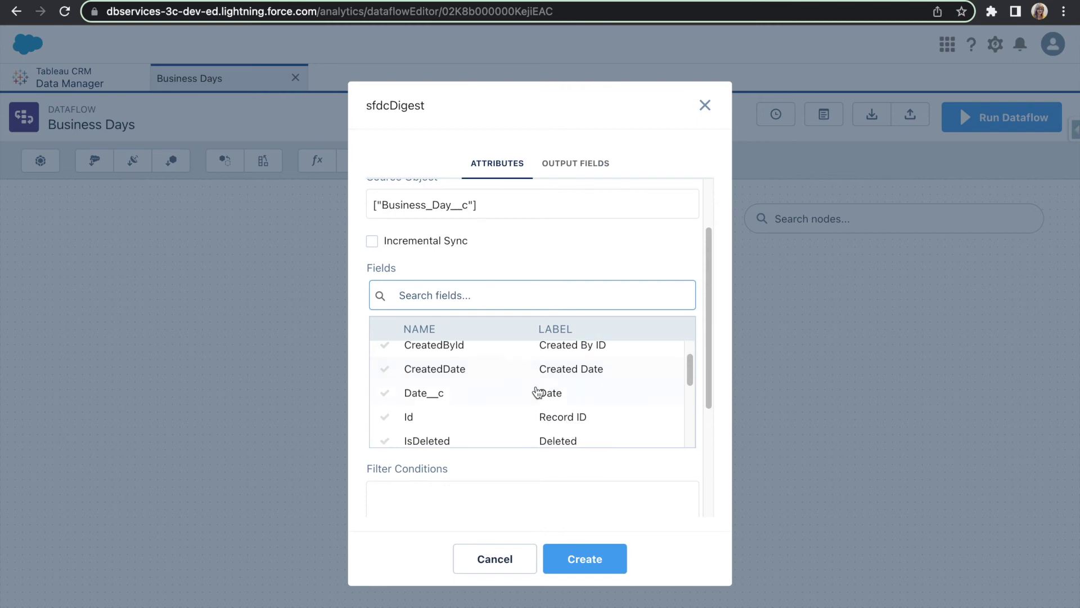
{"action": "left_click", "coordinate": [437, 400]}
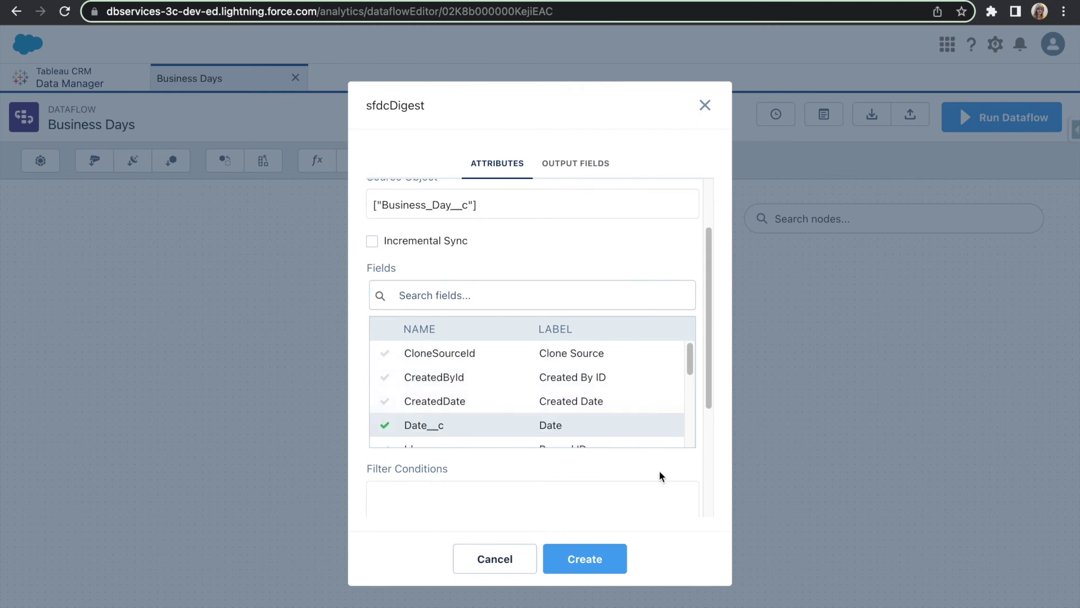
{"action": "scroll", "coordinate": [641, 484], "scroll_direction": "down", "scroll_amount": 3}
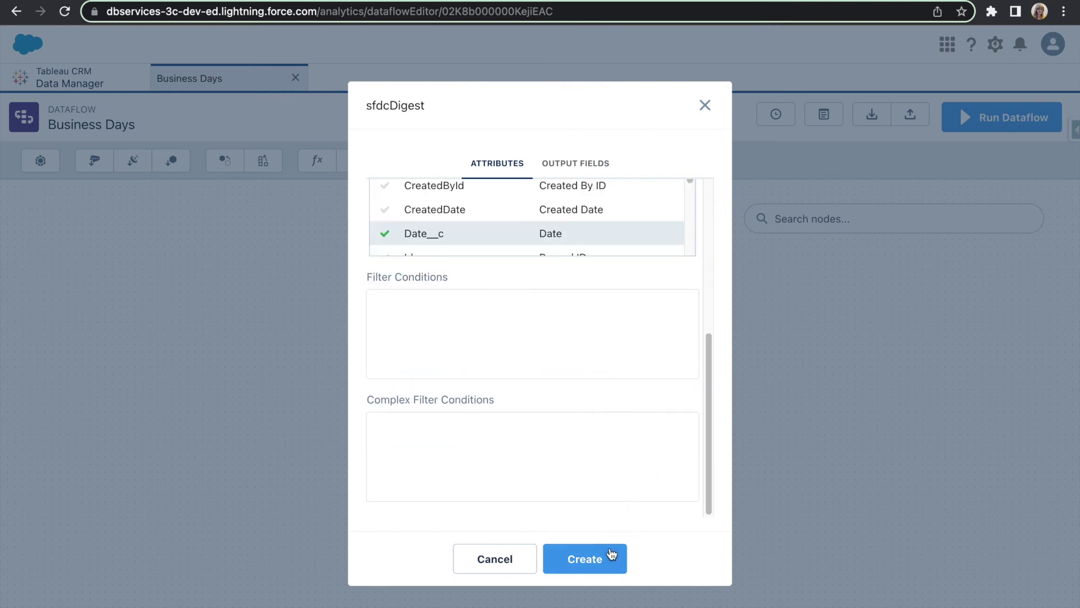
{"action": "left_click", "coordinate": [603, 569]}
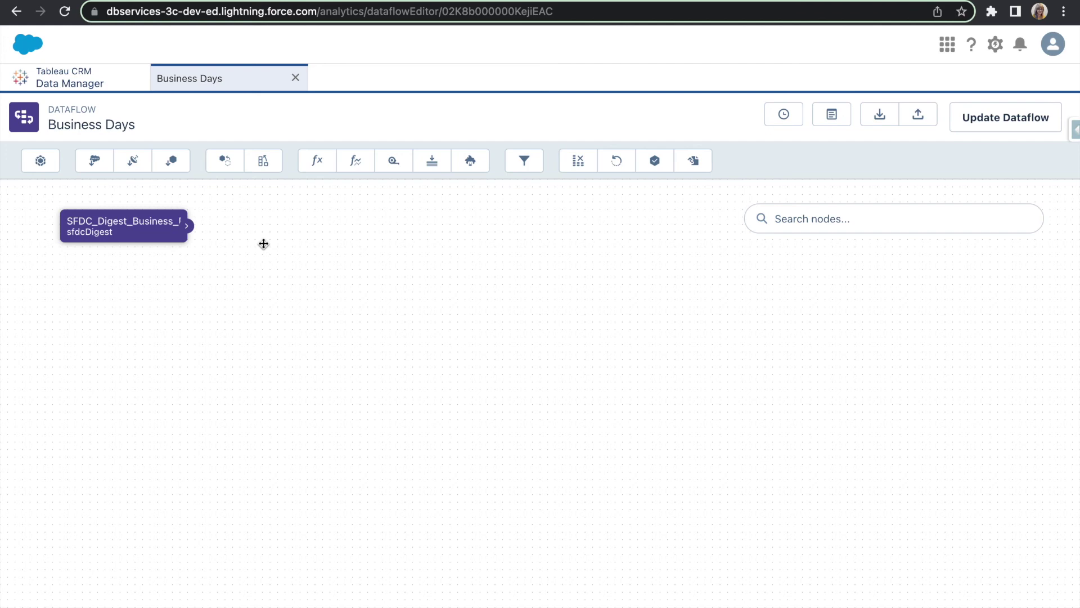
Add register node SFDC_Register_Business_Days fed by the digest, with alias Business_Days and name Business Days.
{"action": "left_click", "coordinate": [655, 161]}
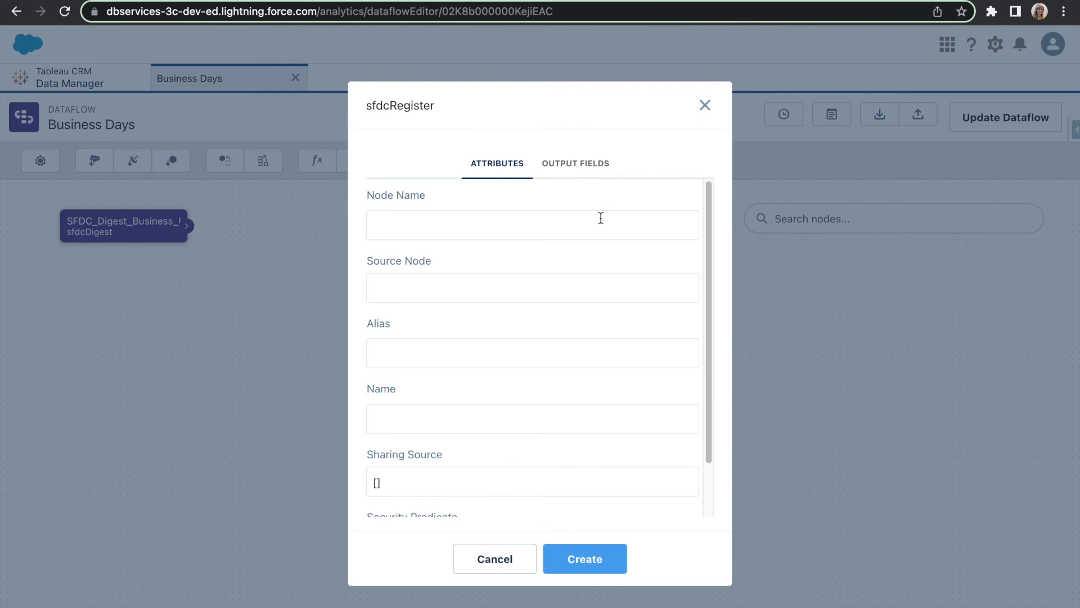
{"action": "type", "text": "SFDC_Register_Business"}
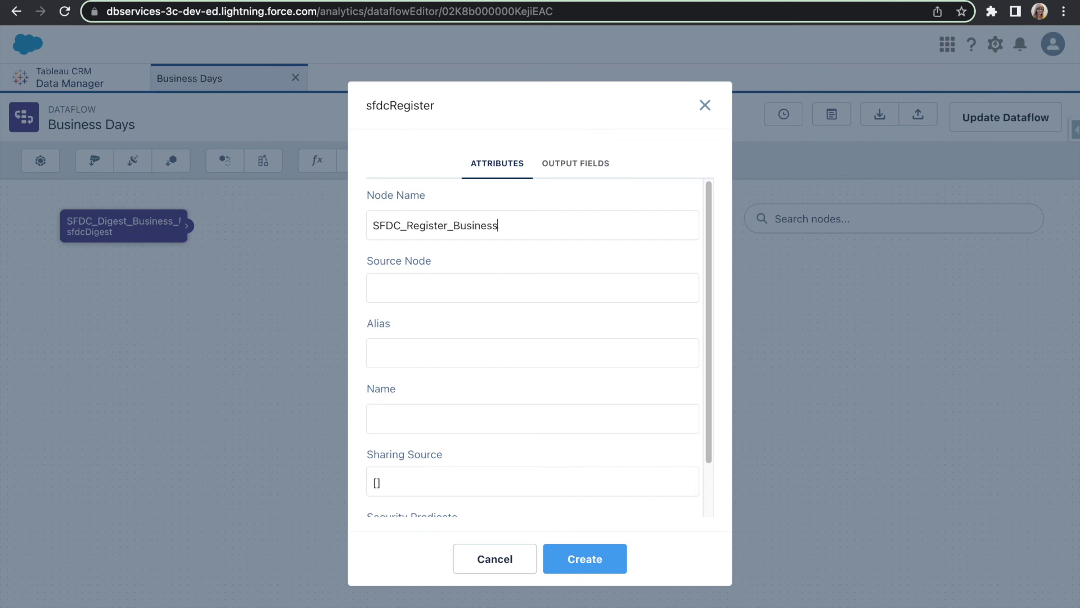
{"action": "type", "text": "_Days"}
{"action": "left_click", "coordinate": [522, 299]}
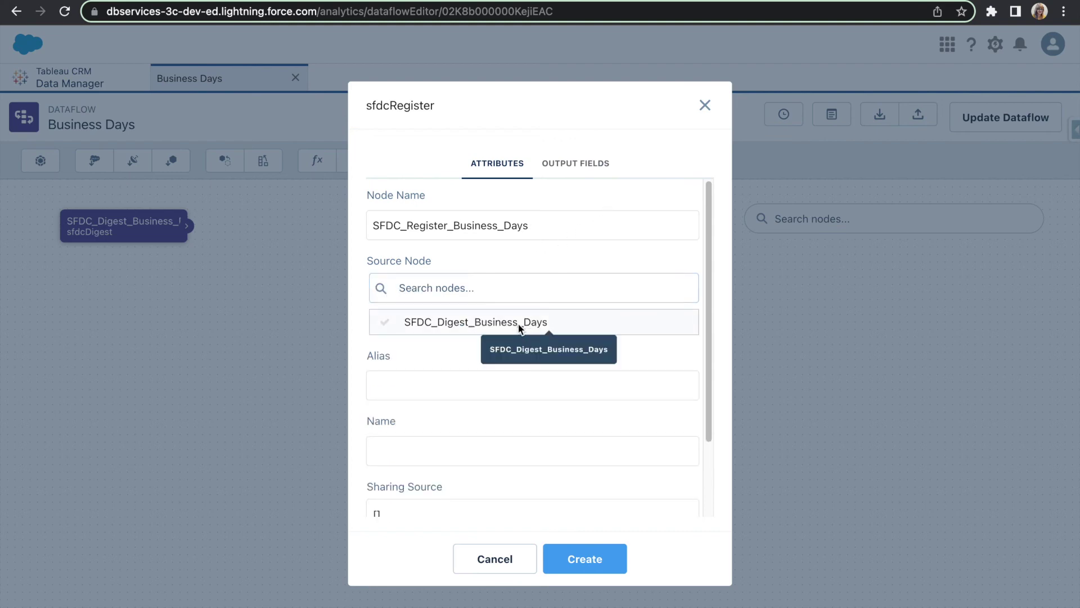
{"action": "left_click", "coordinate": [518, 324]}
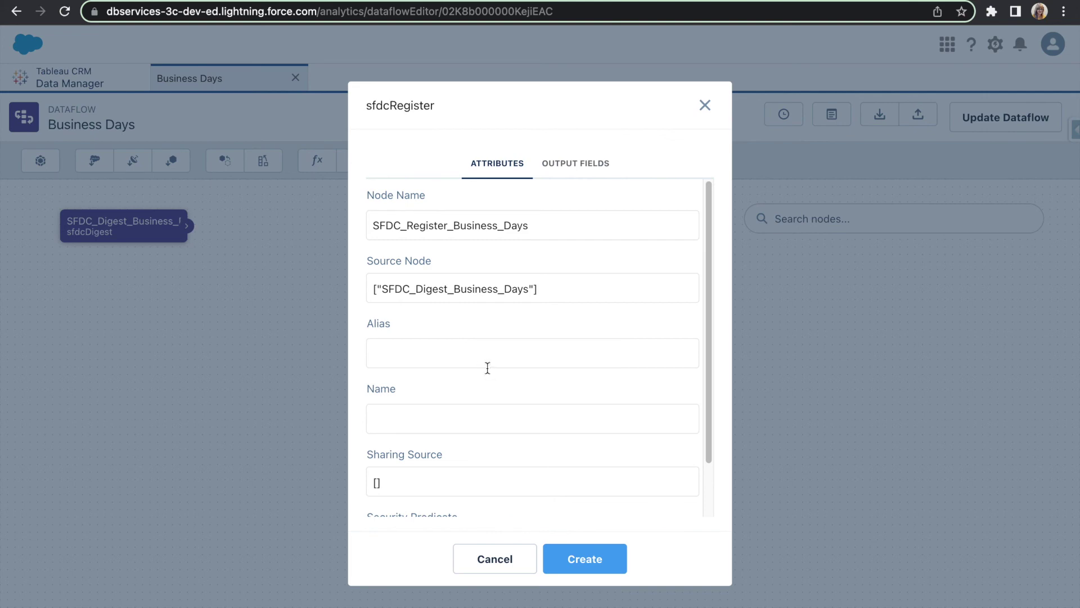
{"action": "scroll", "coordinate": [487, 368], "scroll_direction": "down", "scroll_amount": 2}
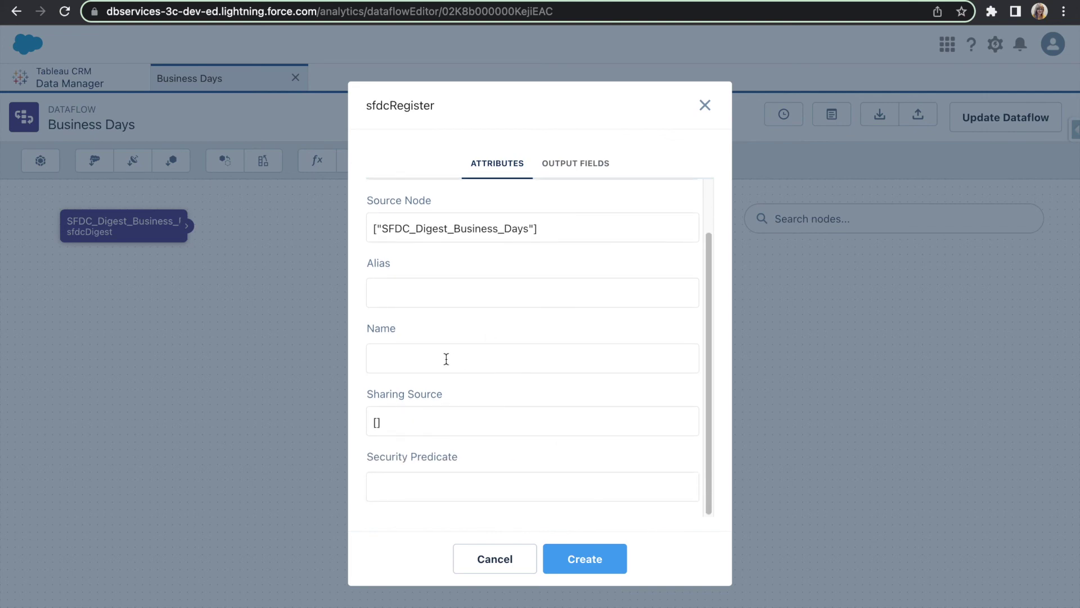
{"action": "left_click", "coordinate": [450, 358]}
{"action": "left_click", "coordinate": [442, 302]}
{"action": "type", "text": "Business_Days"}
{"action": "left_click", "coordinate": [373, 358]}
{"action": "type", "text": "Business Days"}
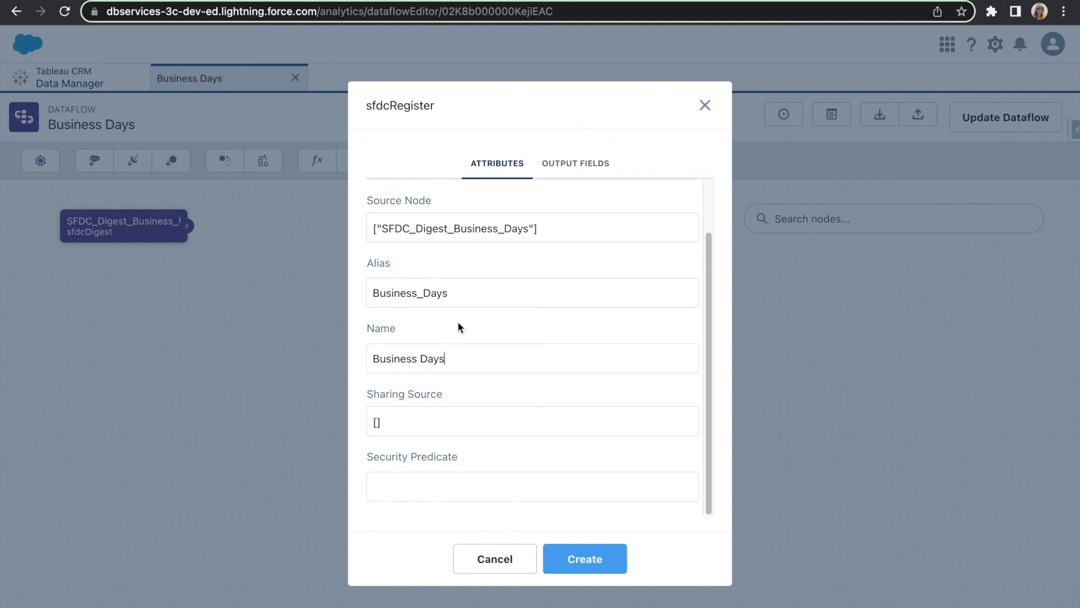
{"action": "left_click", "coordinate": [595, 565]}
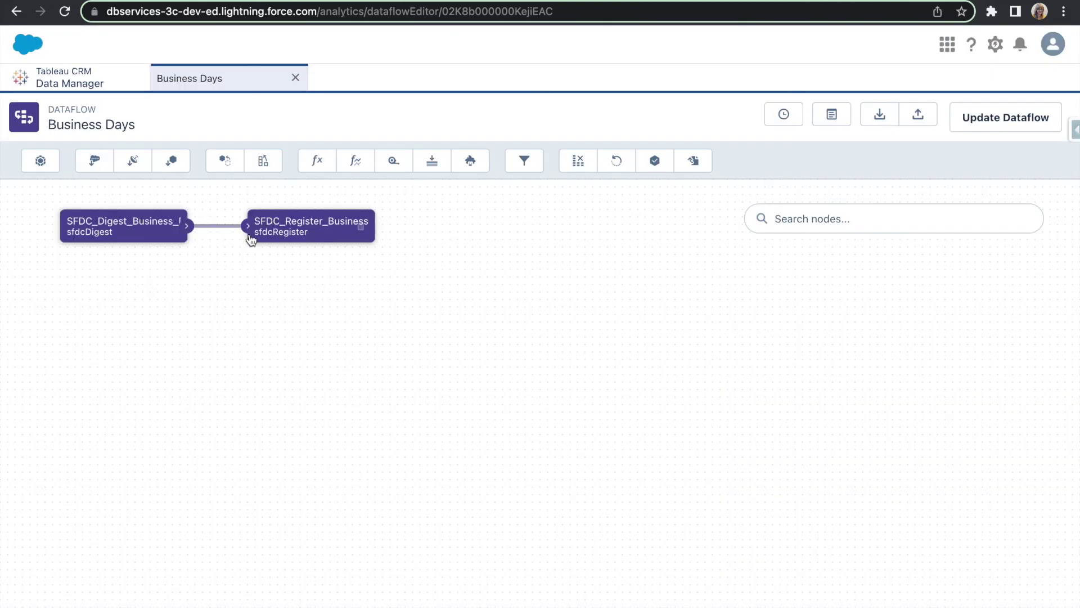
Save the Business Days dataflow with Update Dataflow, then run it.
{"action": "left_click", "coordinate": [1019, 120]}
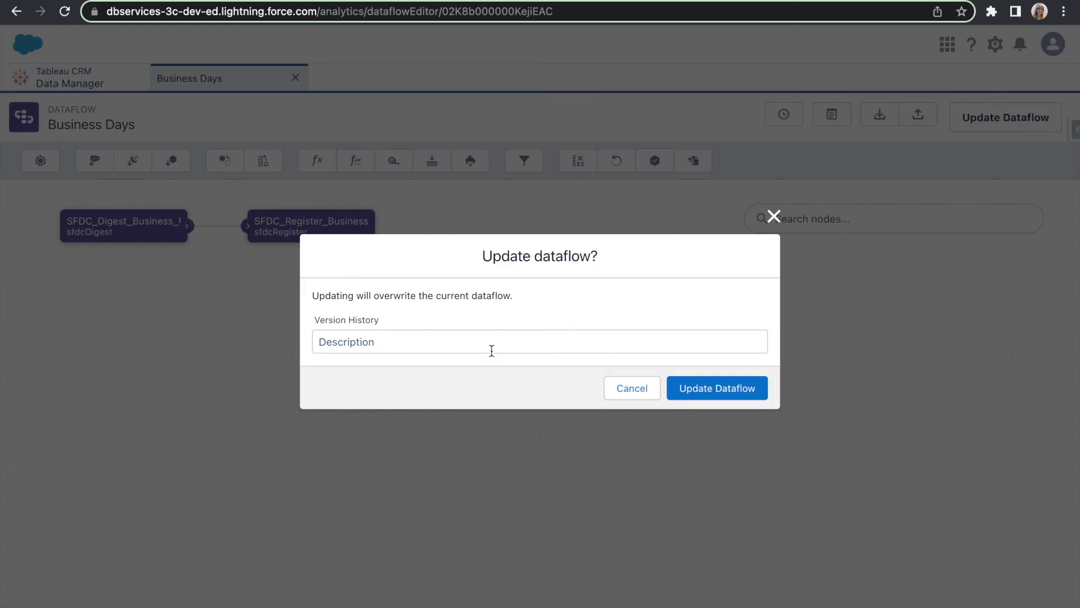
{"action": "left_click", "coordinate": [716, 394]}
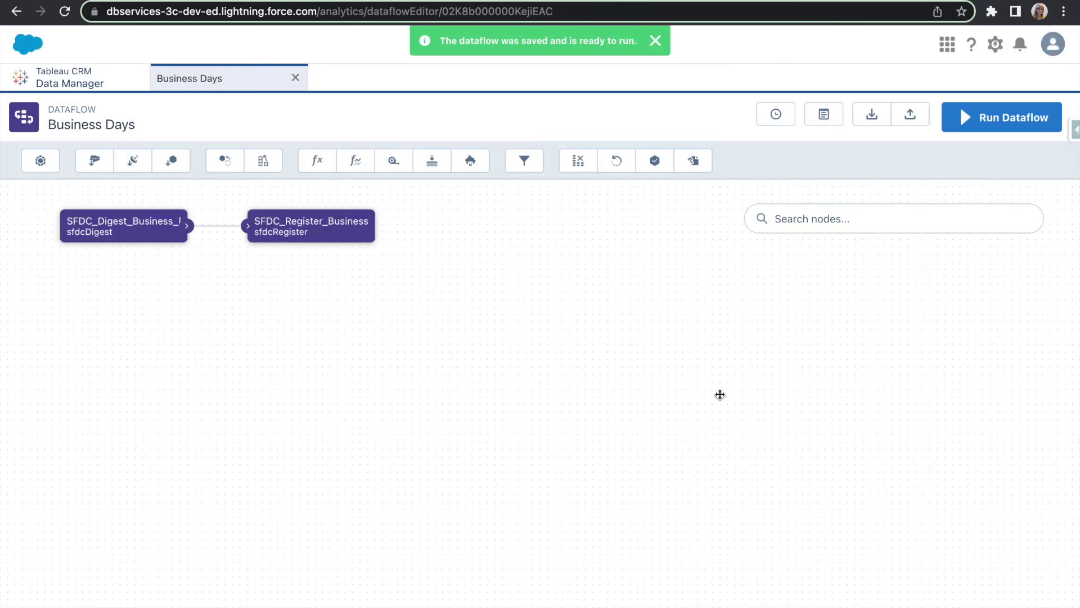
{"action": "left_click", "coordinate": [654, 40]}
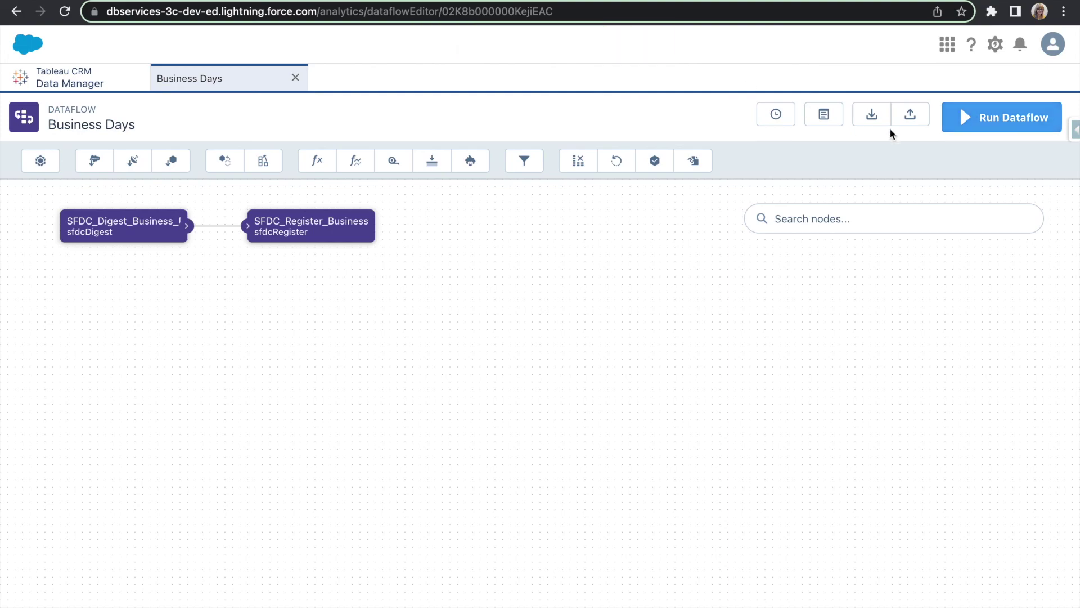
{"action": "left_click", "coordinate": [982, 129]}
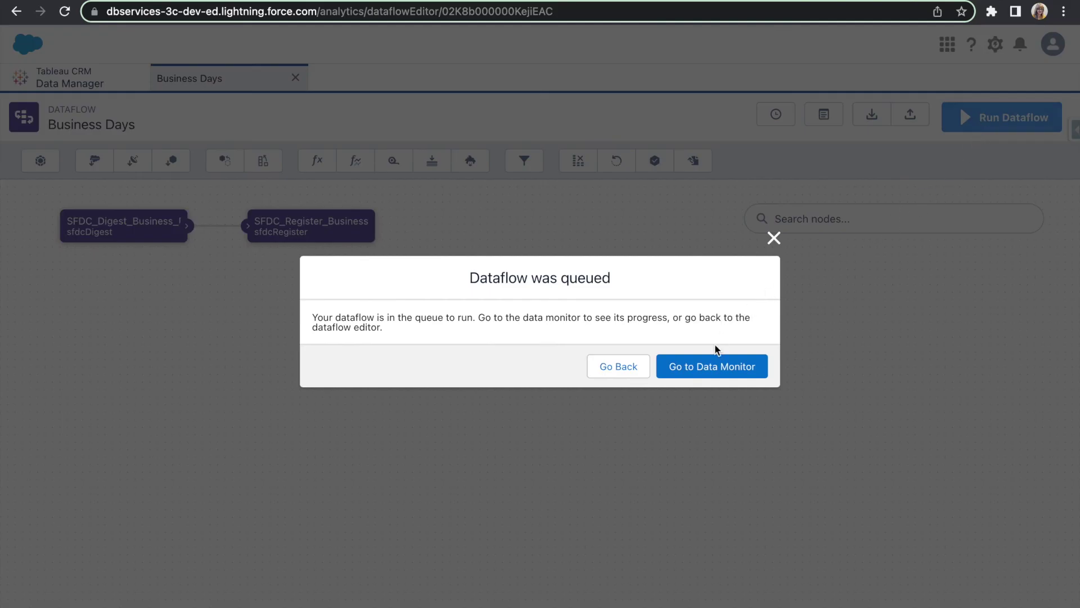
Go to the Data Monitor to see the Business_Day__c sync job running.
{"action": "left_click", "coordinate": [713, 371]}
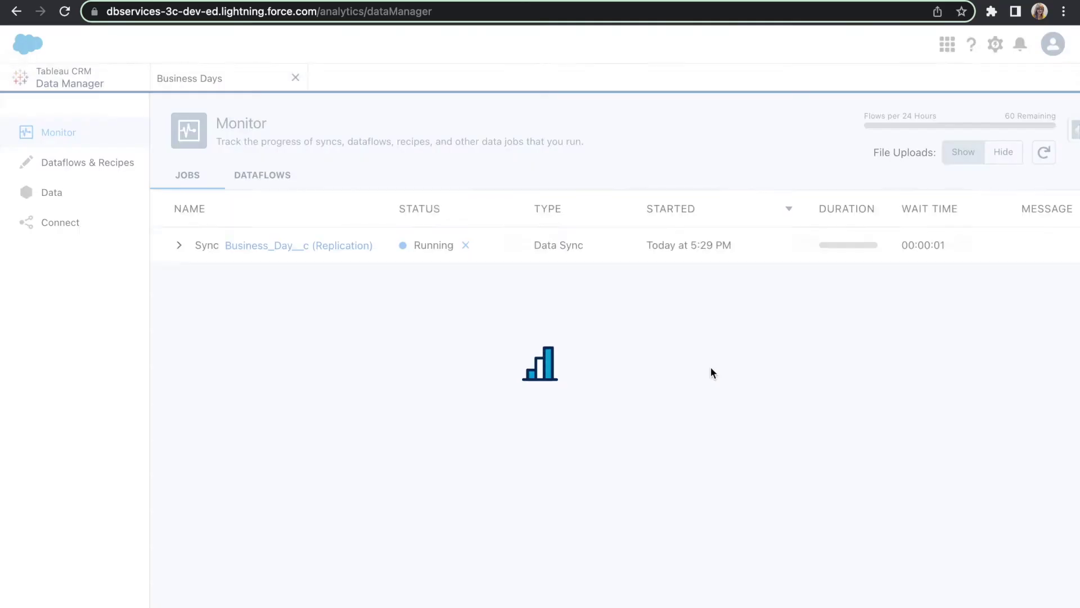